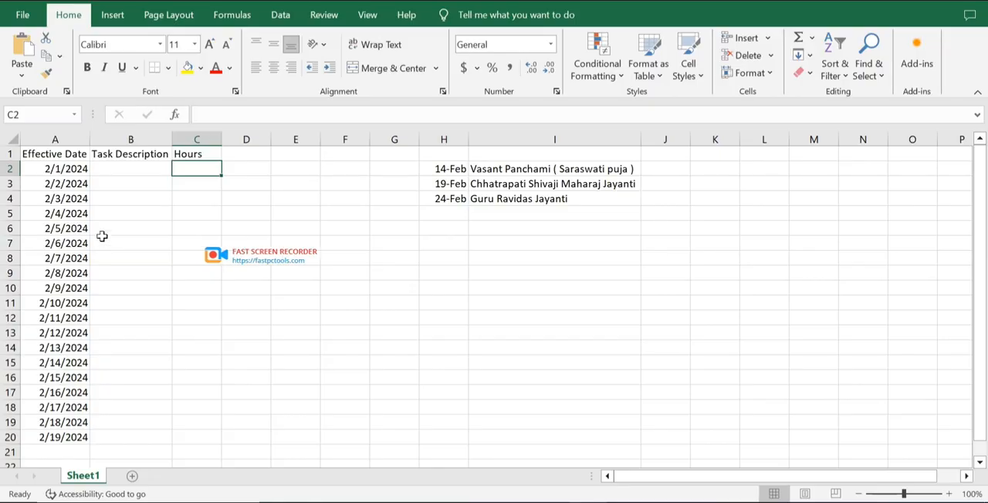
Start a NETWORKDAYS.INTL formula in D2 that uses A2 as both the start date and the end date.
click(60, 168)
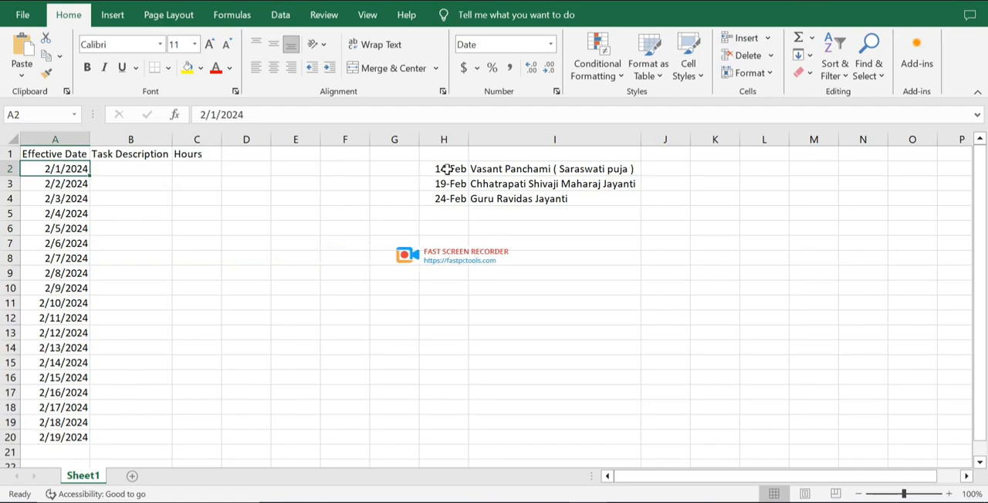
click(448, 169)
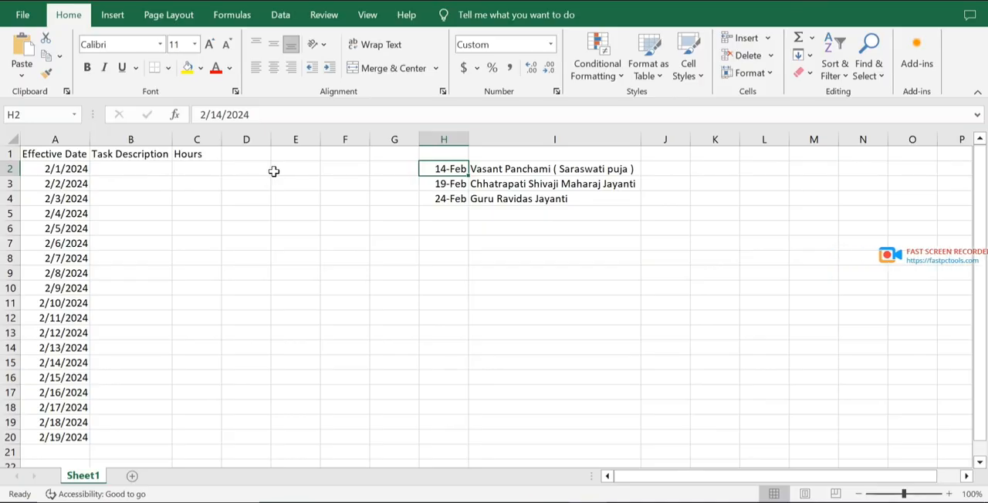
click(257, 171)
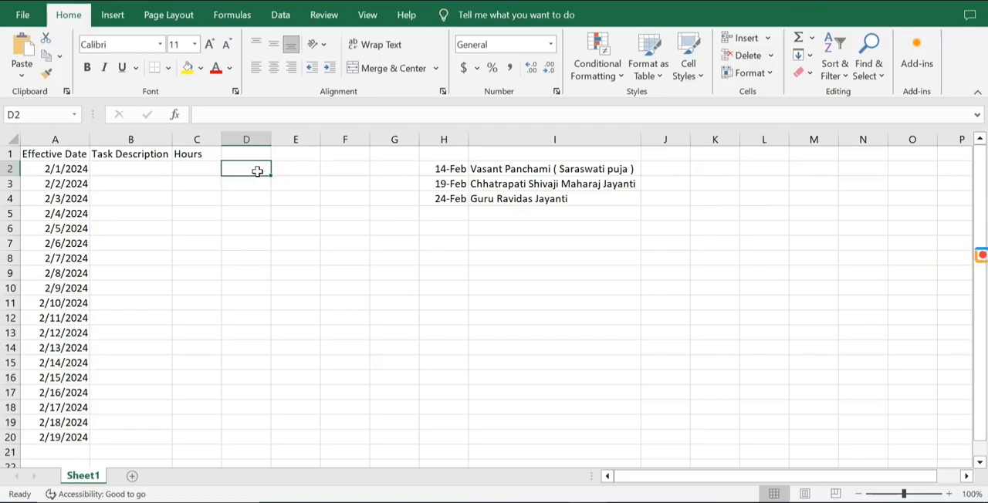
text(=networ)
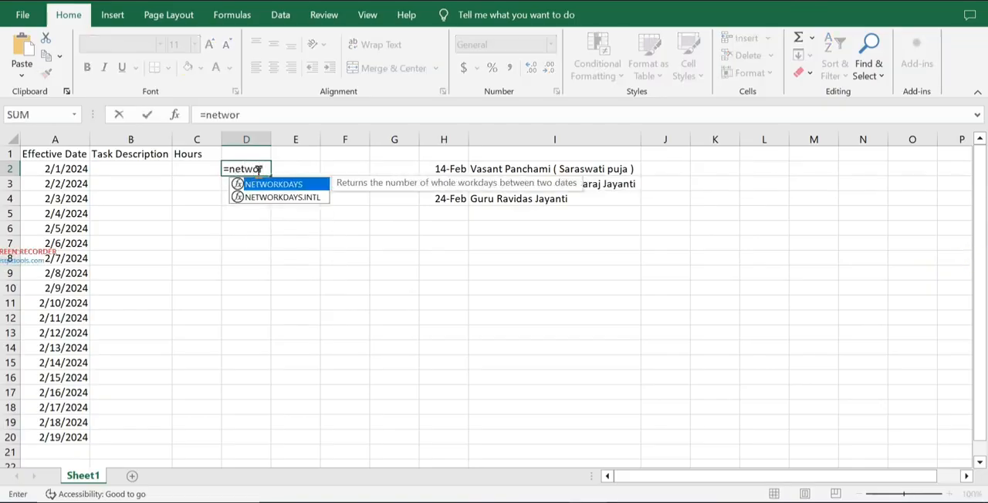
key(Down)
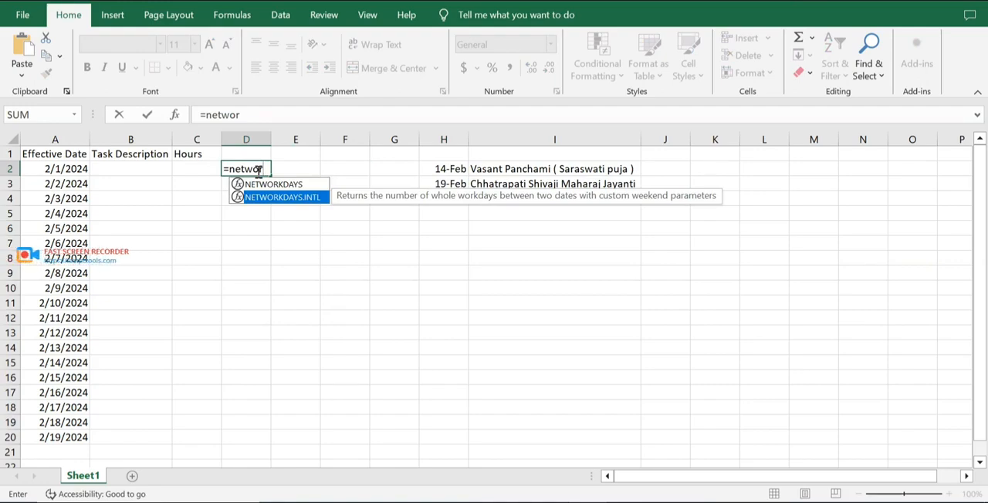
key(Tab)
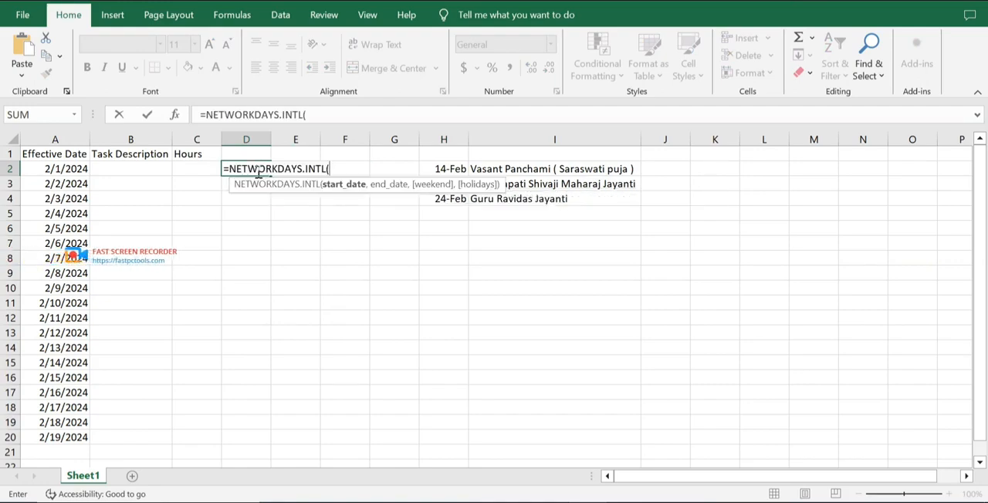
click(65, 169)
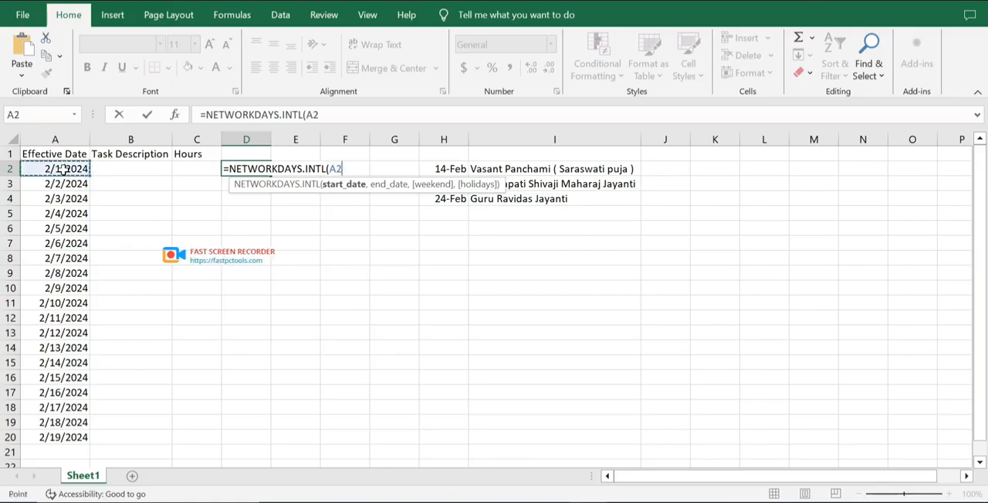
text(,)
click(69, 169)
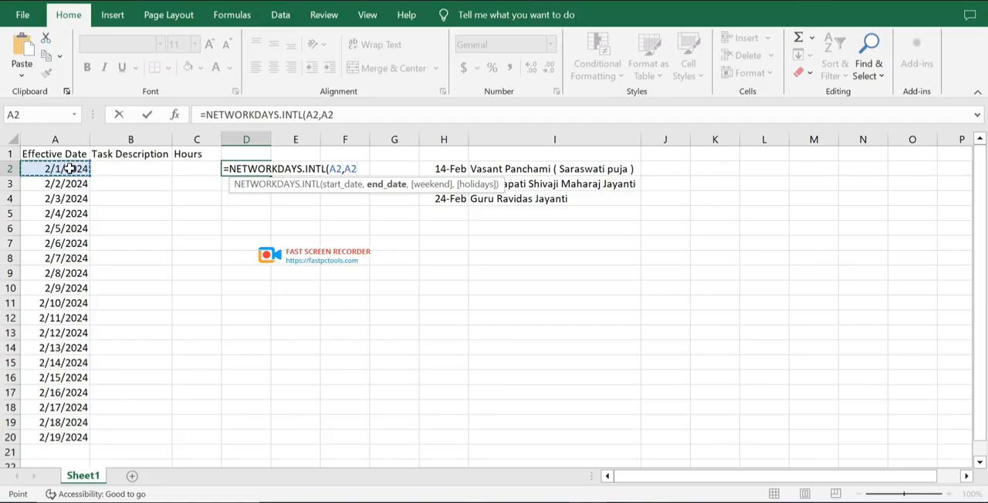
text(,)
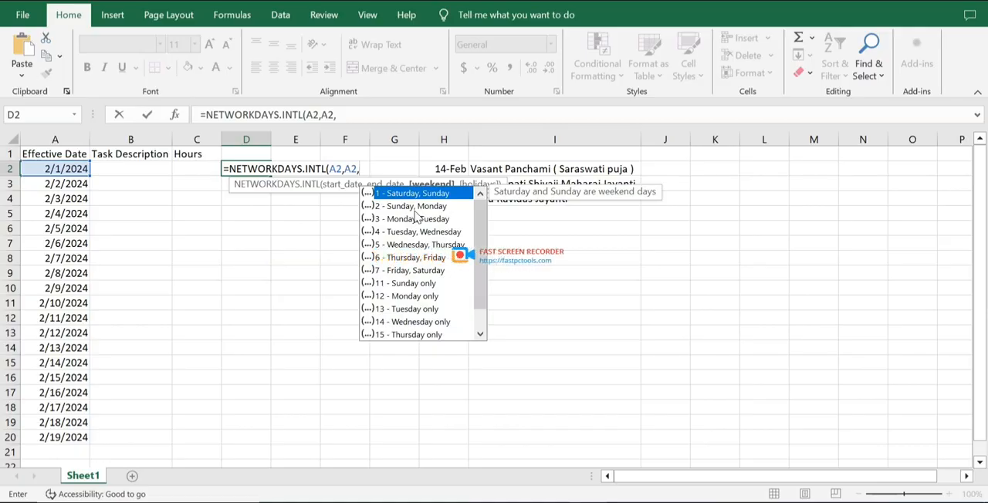
Complete the D2 formula's arguments with weekend option 1 (Saturday, Sunday) and the holiday range H2:H4.
key(Down)
key(Down)
key(Down)
key(Down)
key(Down)
key(Down)
key(Down)
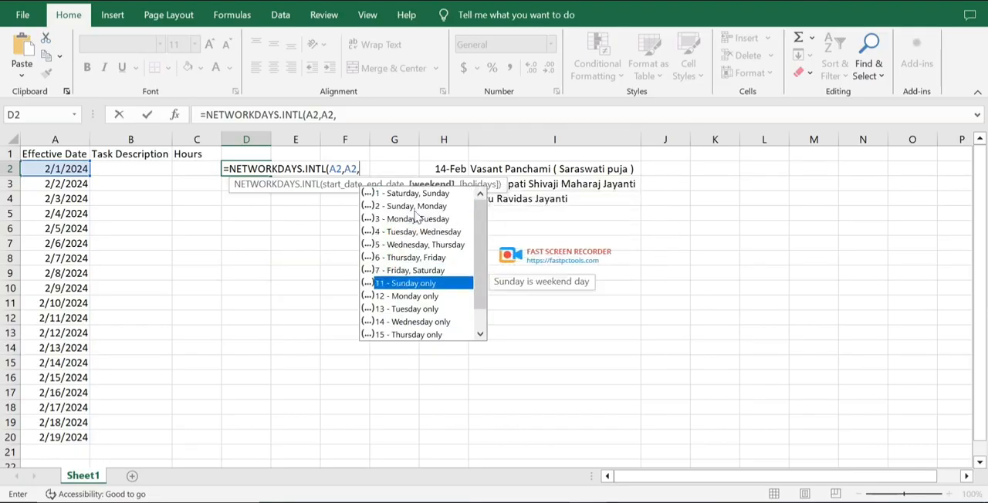
key(Down)
key(Down)
key(Down)
key(Down)
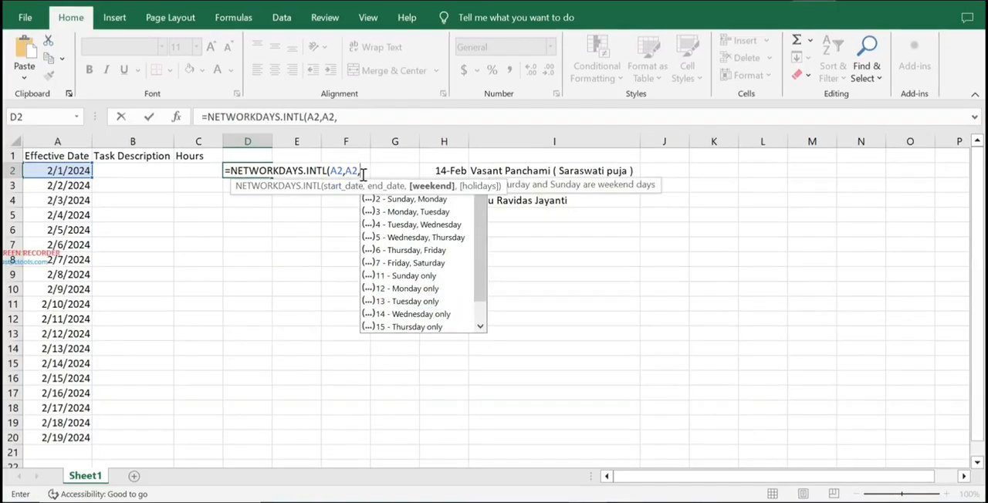
key(Down)
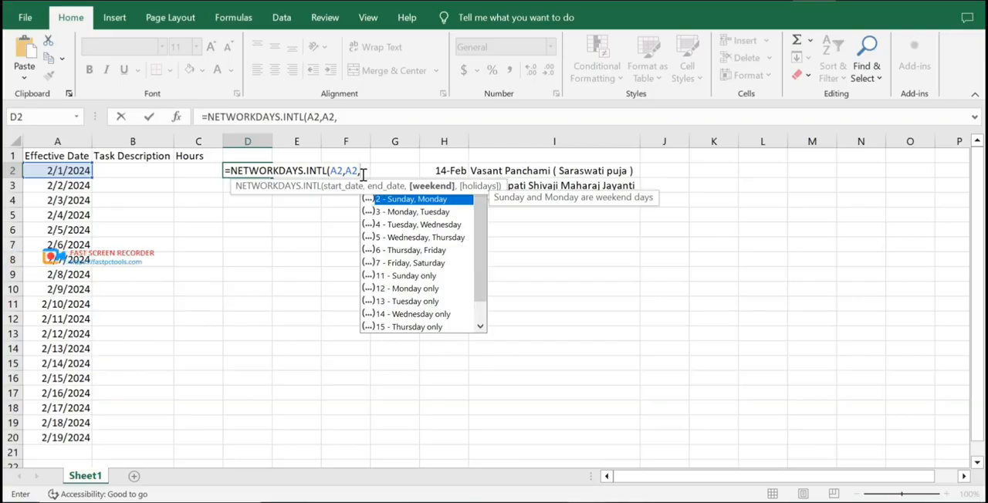
text(1,)
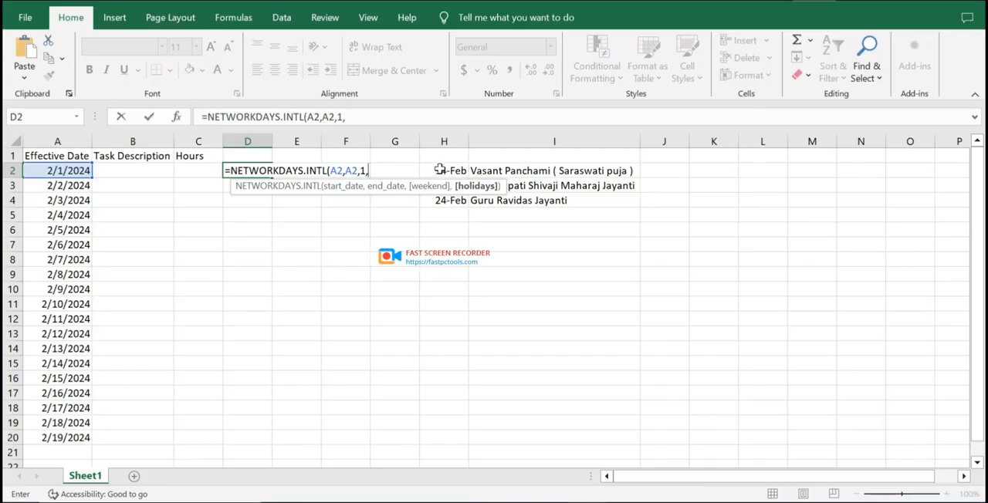
drag(440, 171, 438, 202)
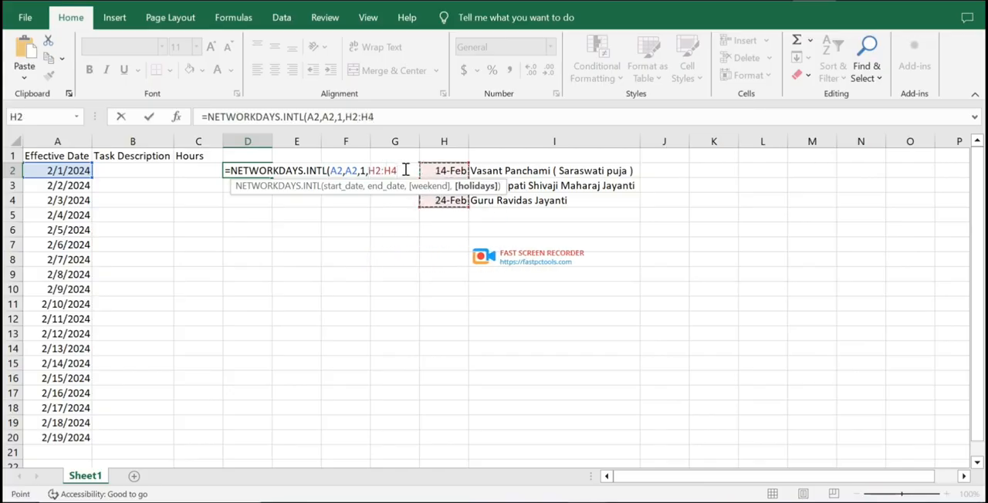
text())
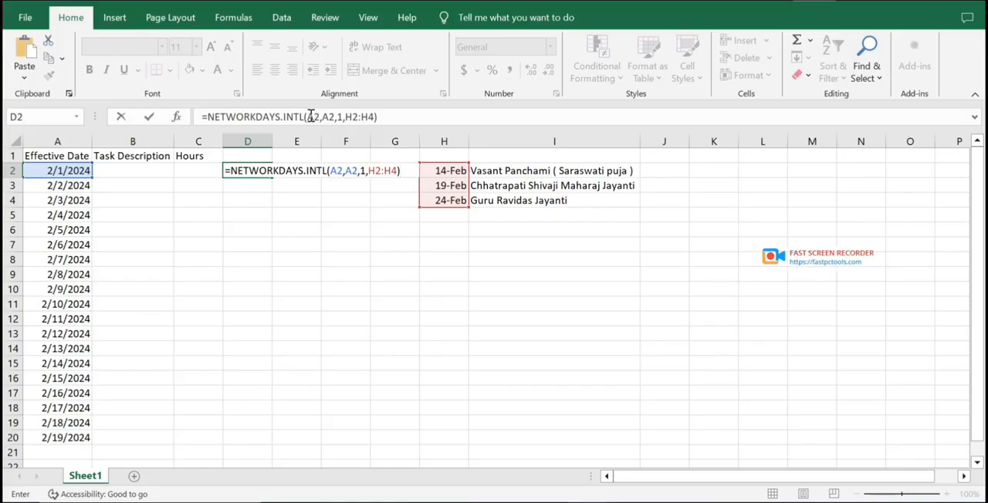
Change both date references in the D2 formula to $A2, make the holiday range absolute as $H$2:$H$4, and enter the formula.
click(315, 117)
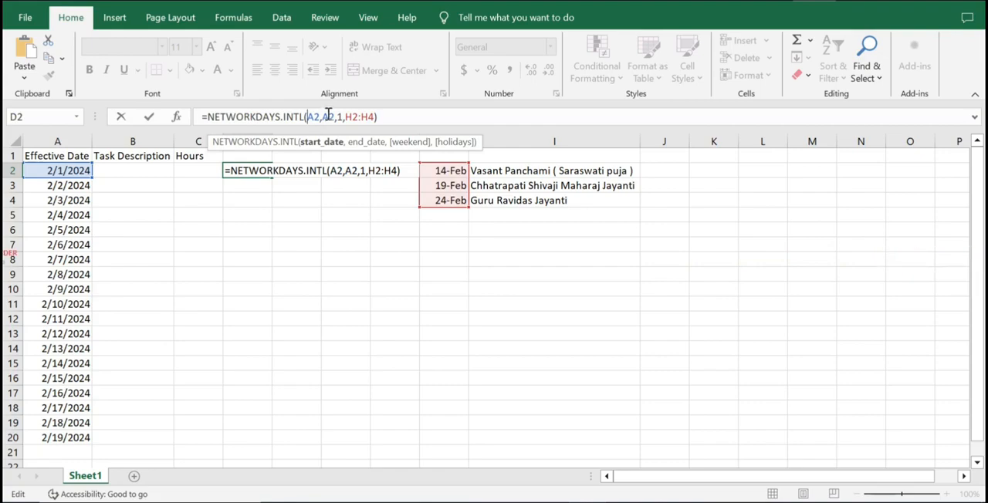
text($)
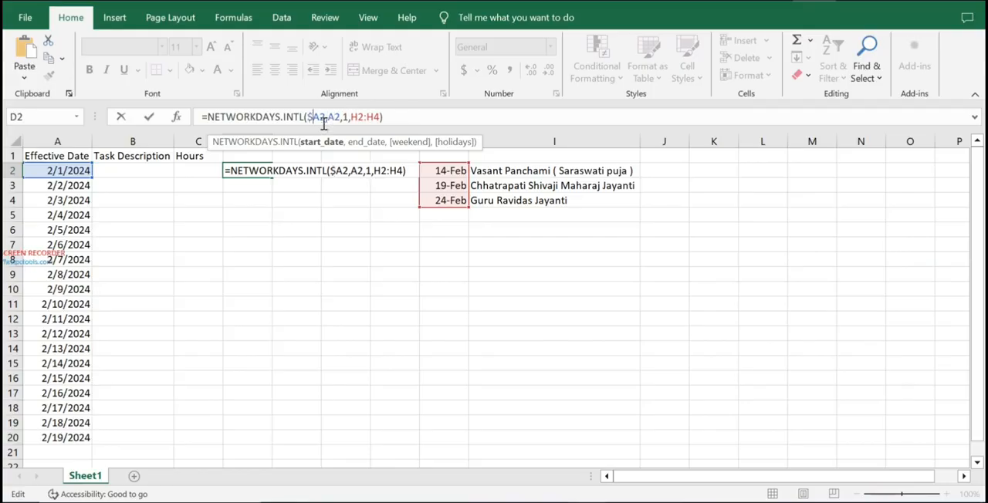
click(330, 117)
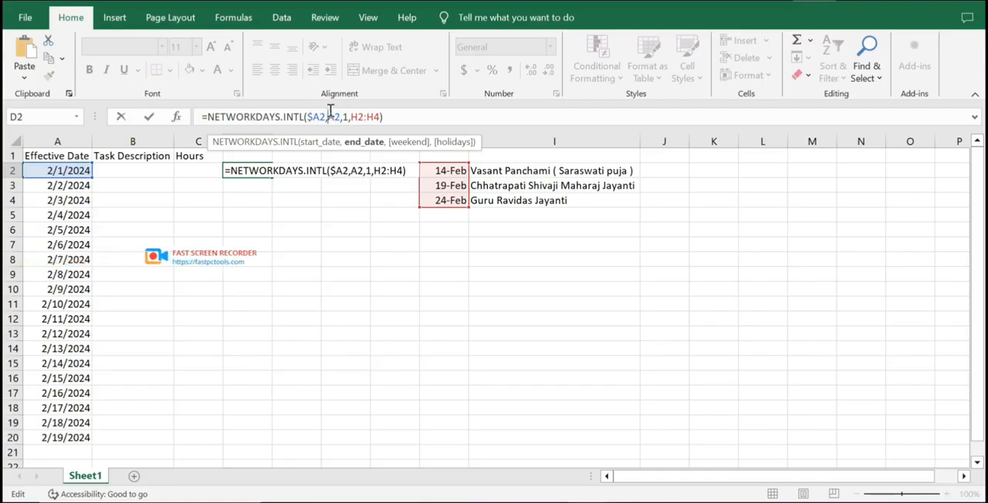
text($)
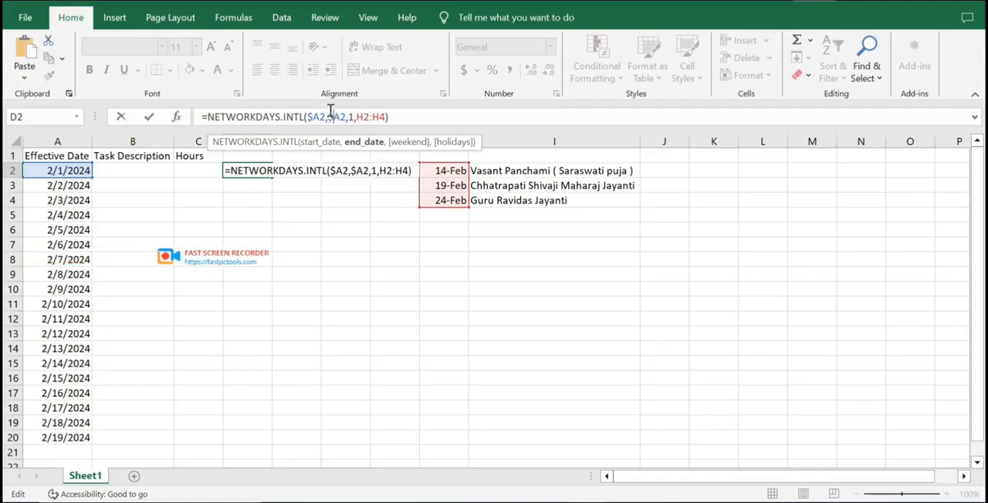
click(364, 117)
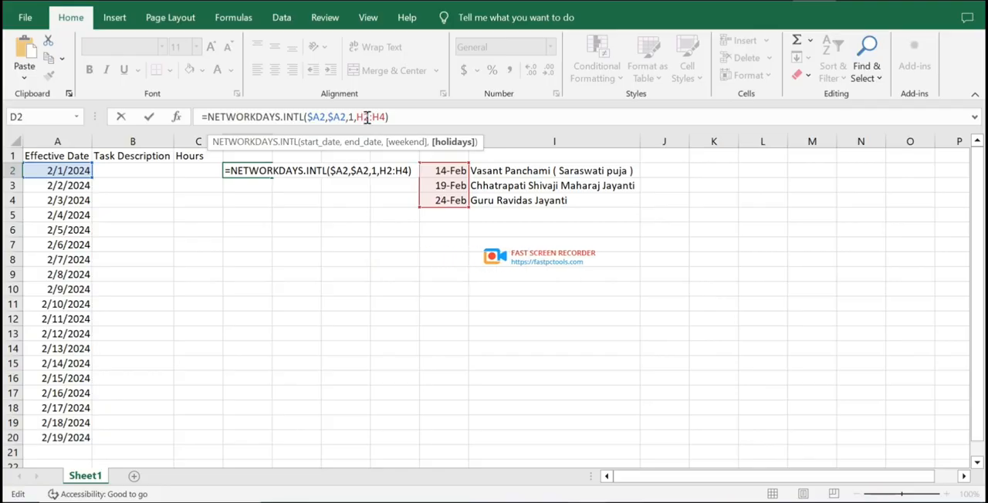
key(F4)
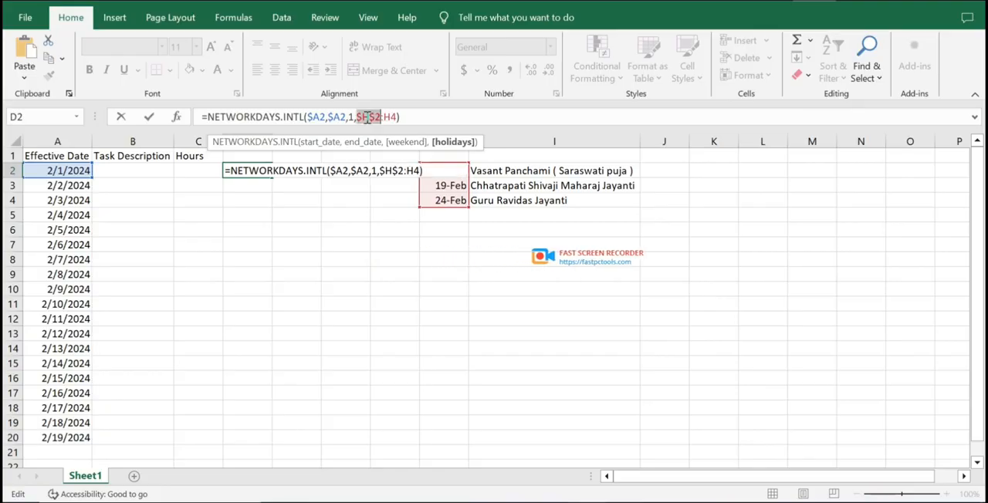
click(391, 116)
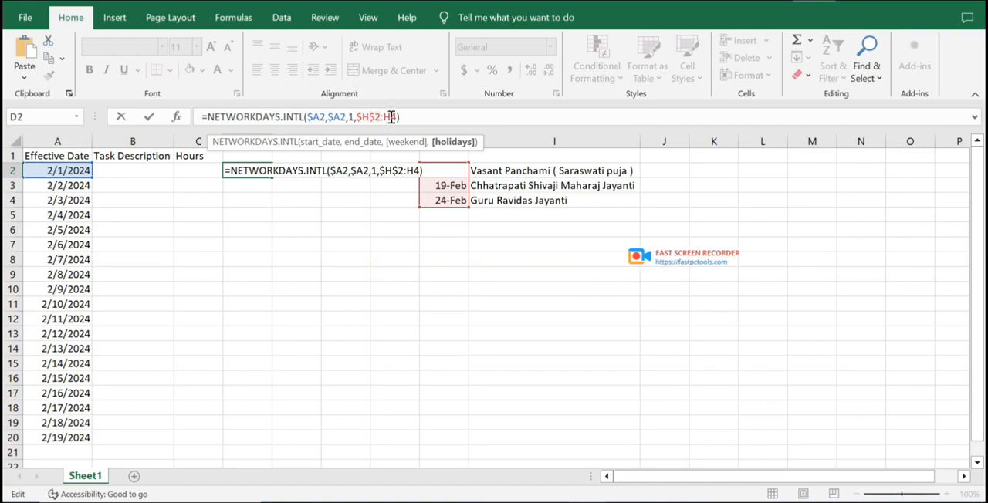
key(F4)
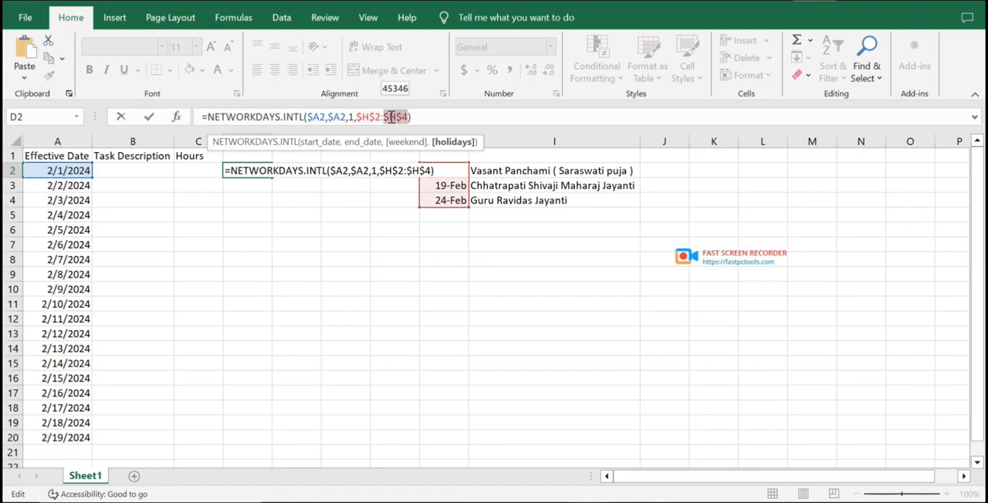
key(Return)
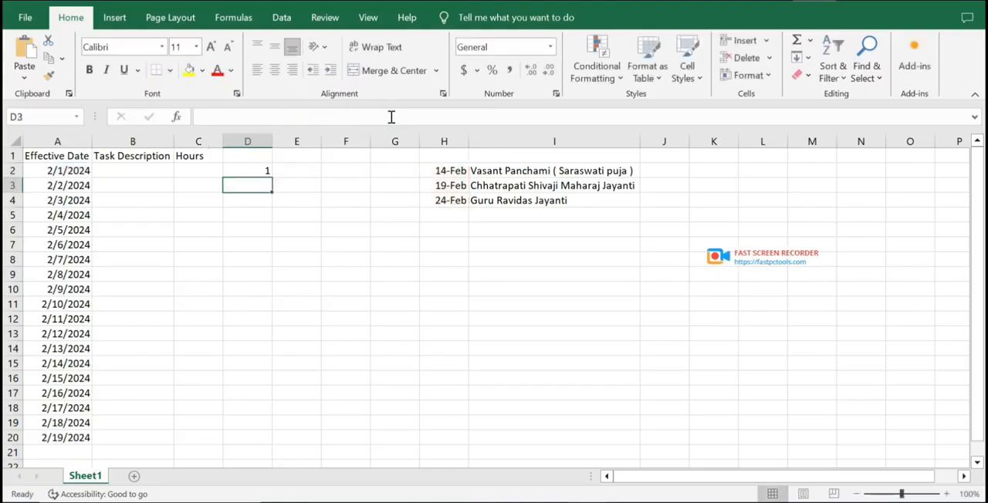
Fill the D2 formula down through D20 and check its results against the dates.
click(264, 169)
drag(270, 176, 253, 448)
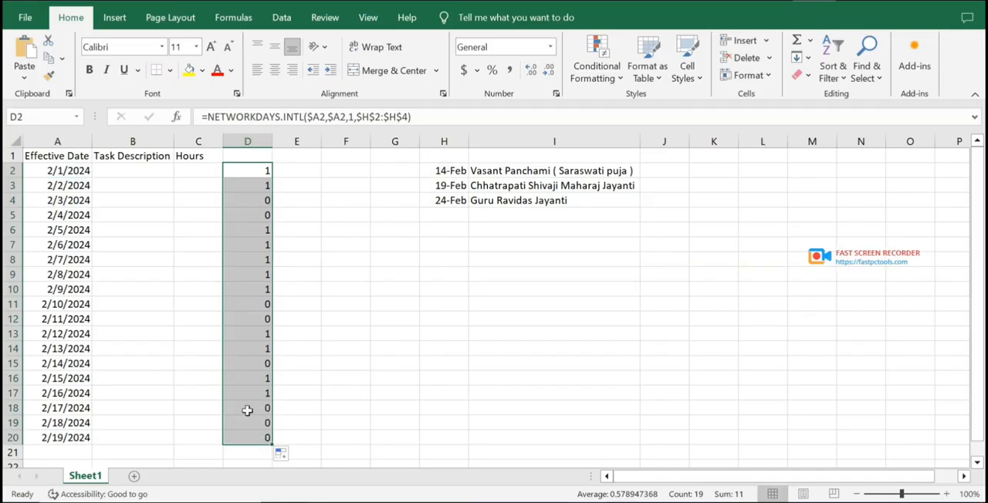
click(260, 200)
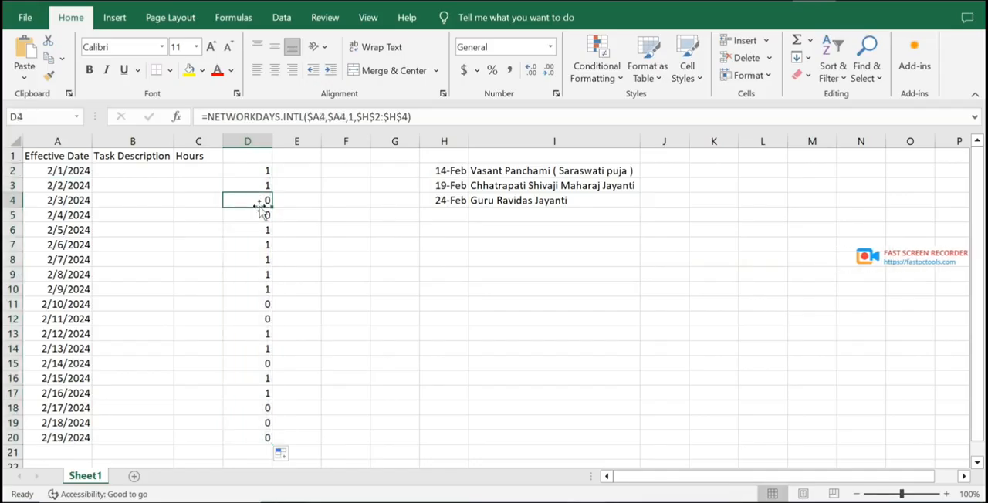
click(263, 215)
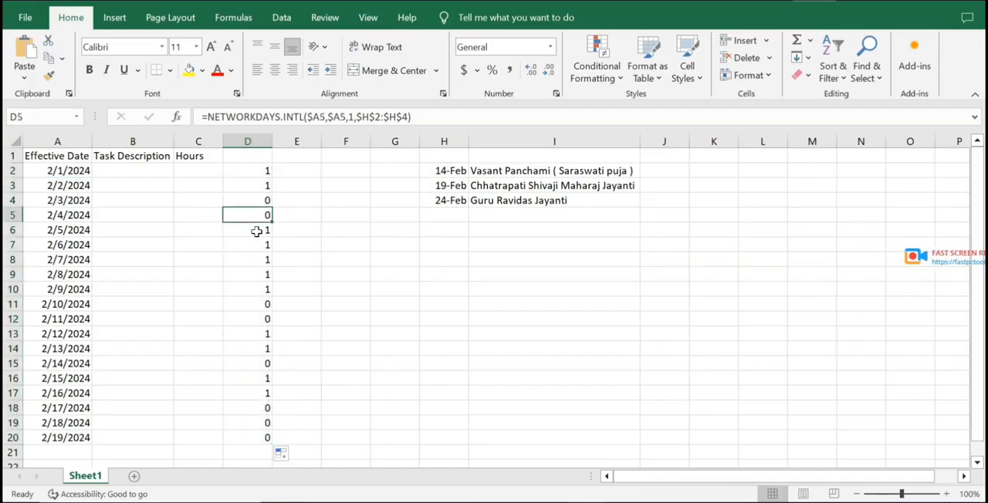
drag(257, 231, 258, 296)
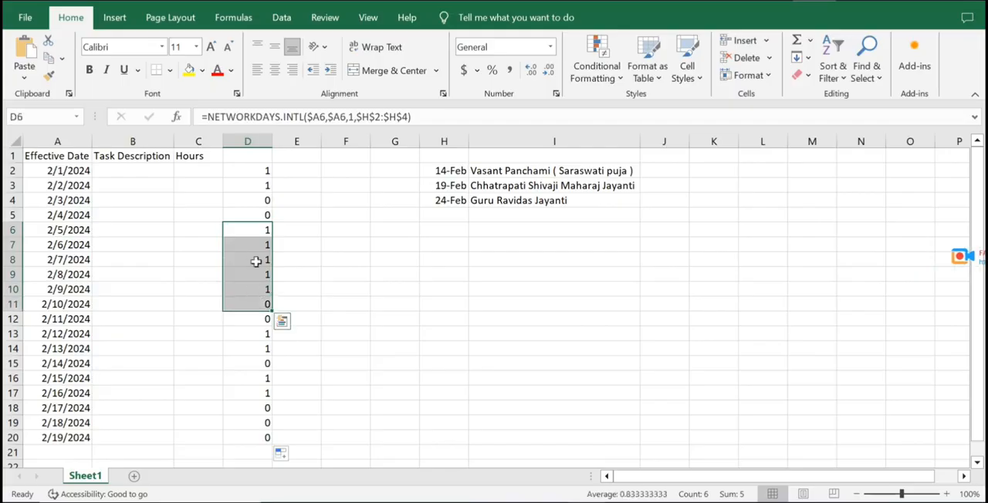
drag(257, 230, 256, 287)
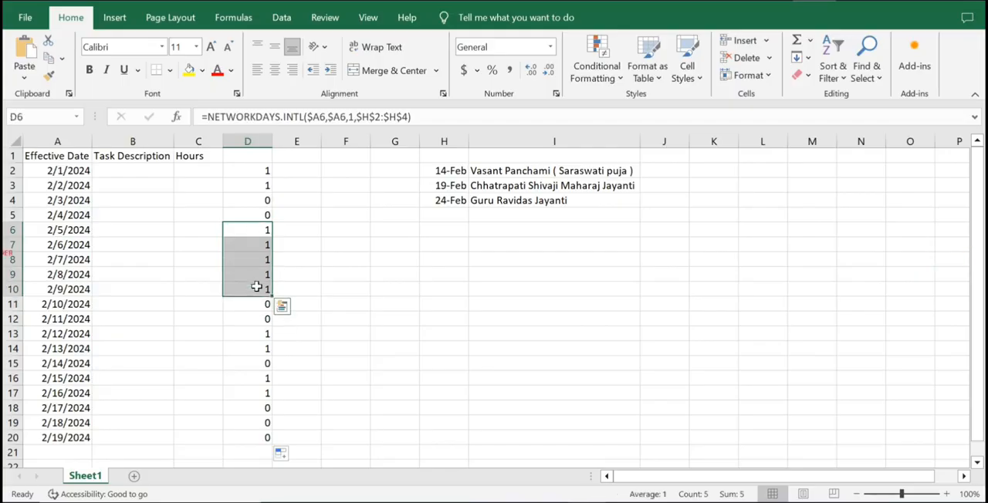
drag(248, 334, 250, 347)
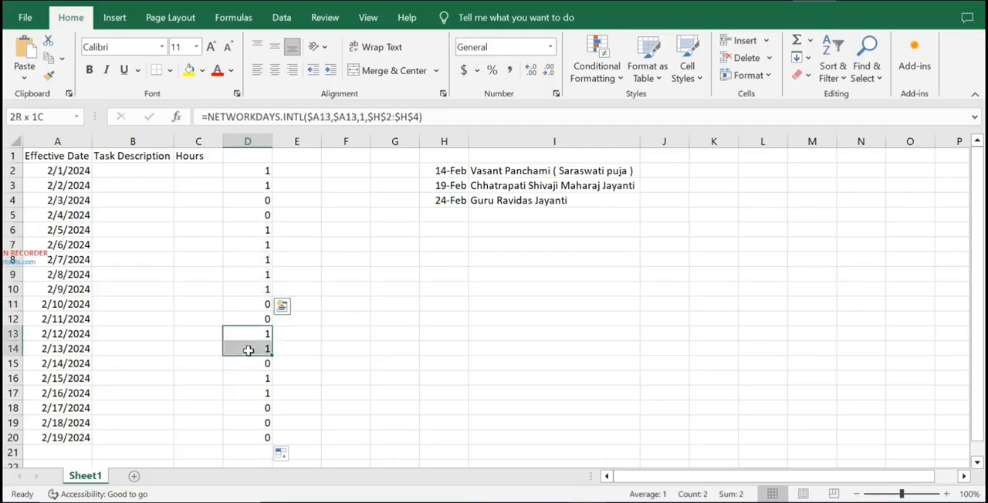
click(234, 243)
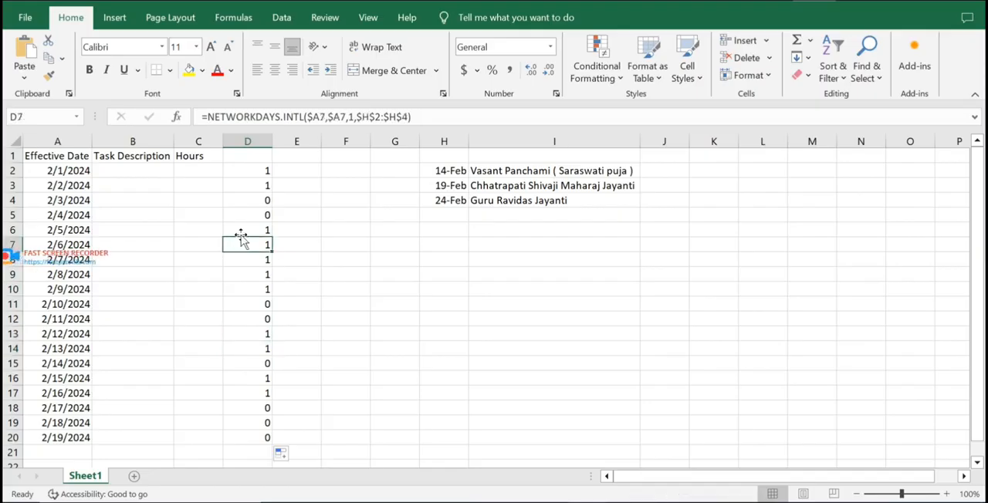
Copy the full text of the NETWORKDAYS.INTL formula in D2, leaving the cell unchanged.
click(249, 173)
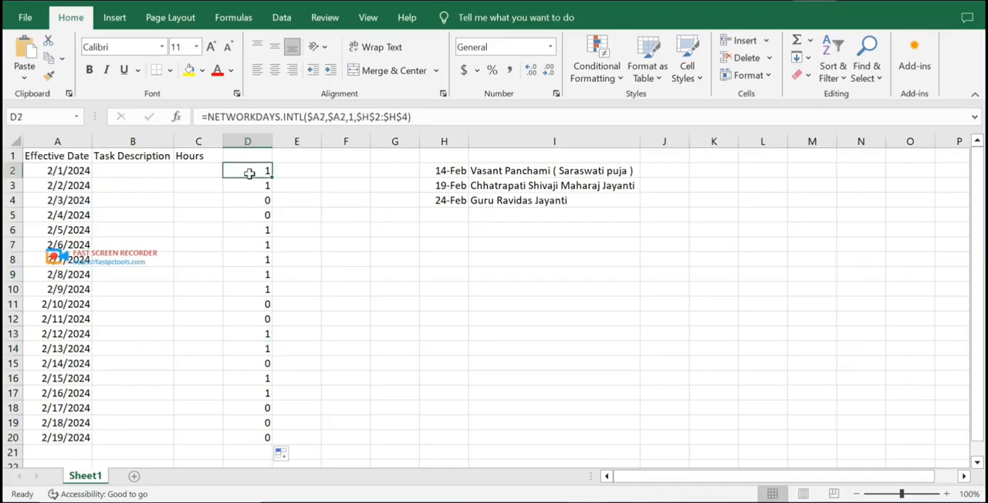
drag(444, 117, 178, 100)
right_click(241, 117)
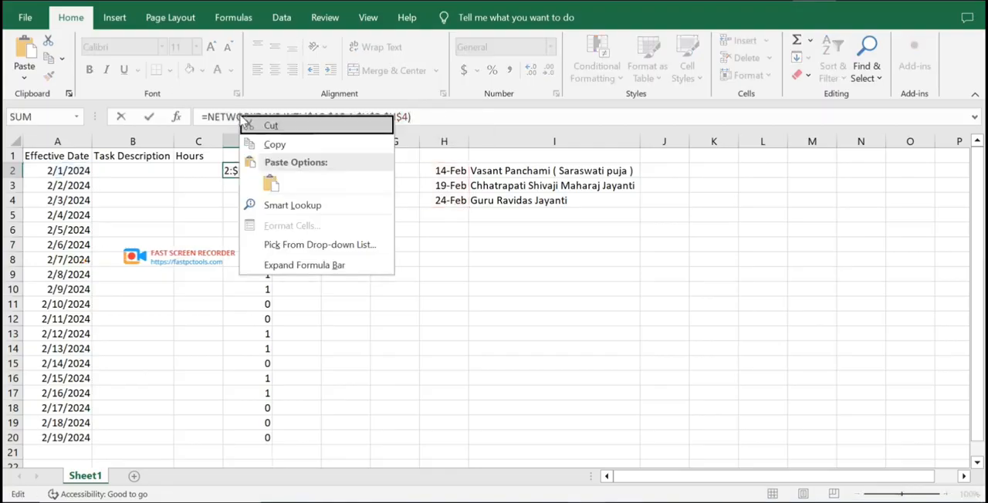
click(272, 146)
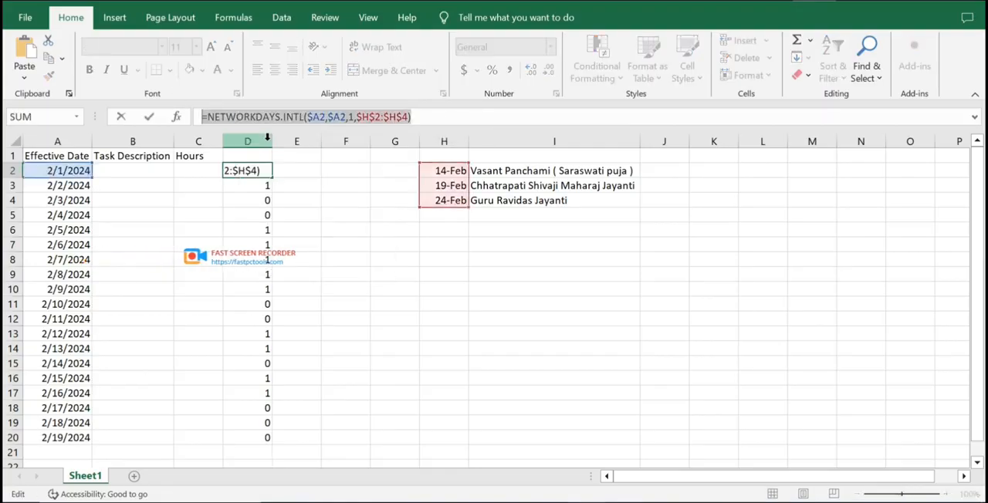
key(Return)
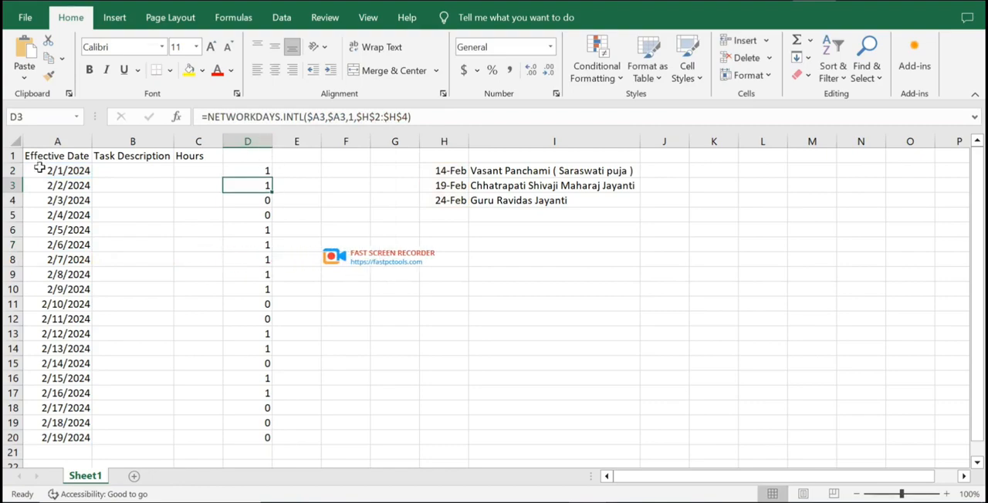
Start a formula-based conditional formatting rule for A2:C20 with the formula =NETWORKDAYS.INTL($A2,$A2,1,$H$2:$H$4)<>1.
drag(40, 168, 190, 435)
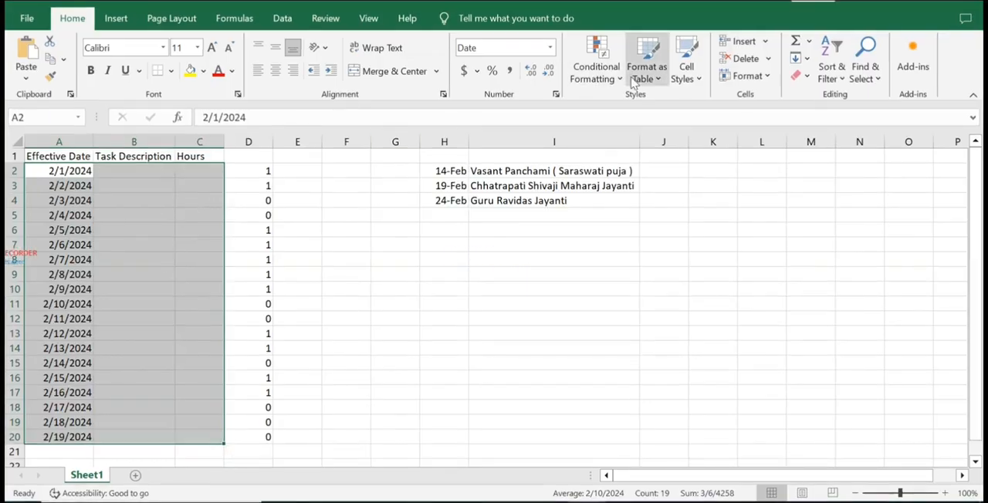
click(596, 68)
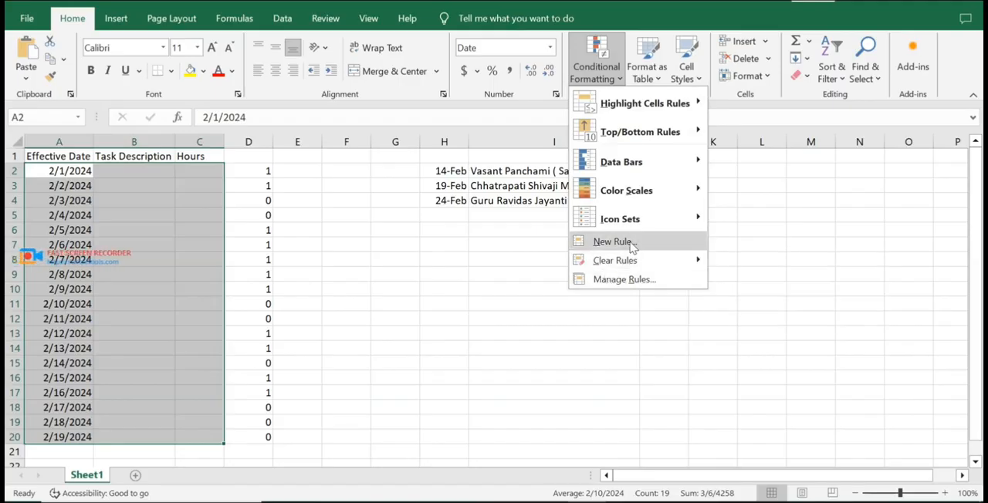
click(614, 242)
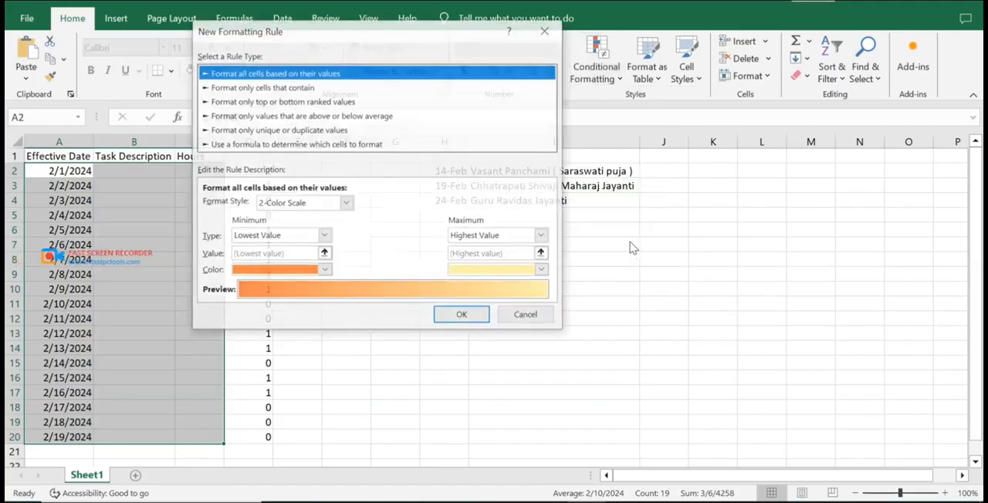
click(323, 146)
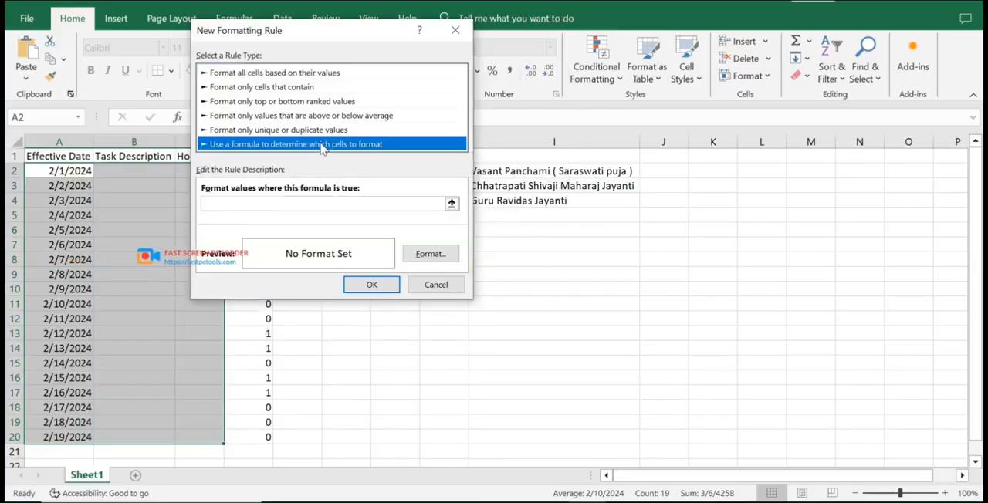
click(281, 207)
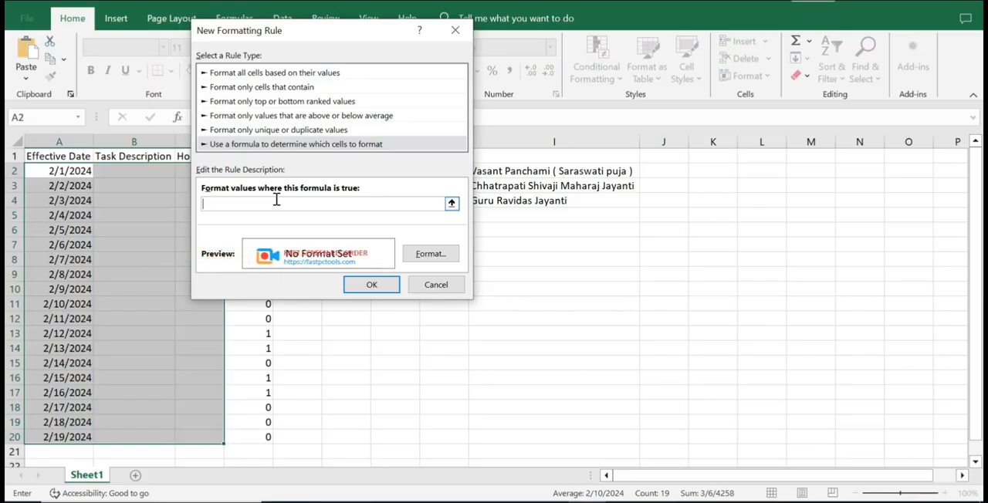
key(ctrl+v)
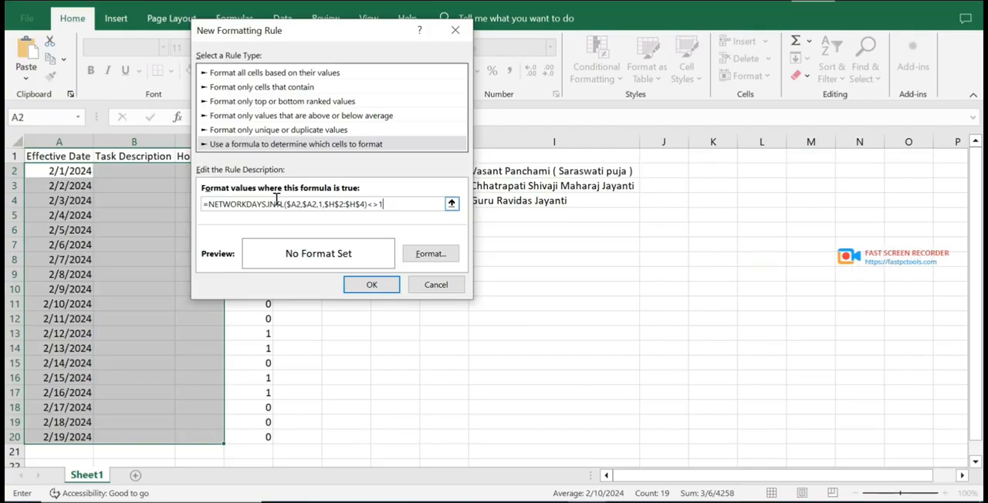
Give the new formatting rule a solid yellow background fill and apply it to the timesheet rows.
click(427, 261)
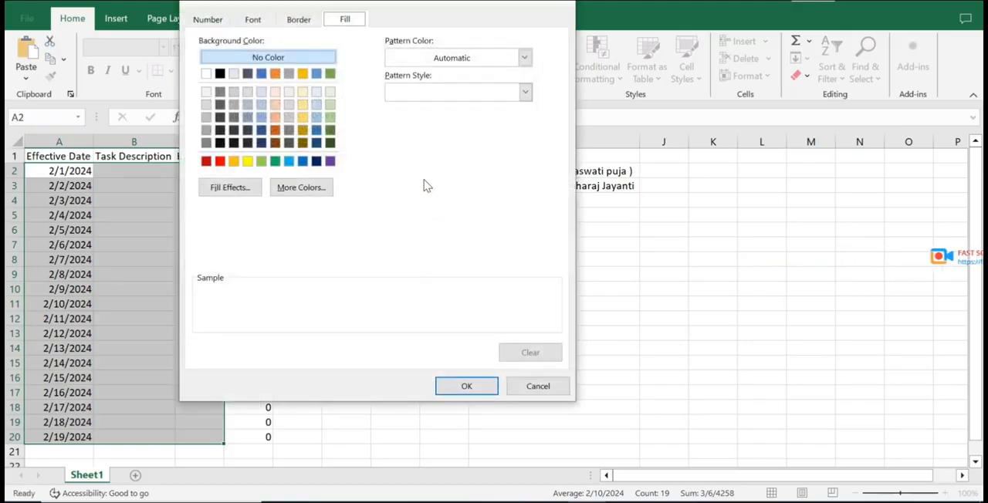
click(248, 162)
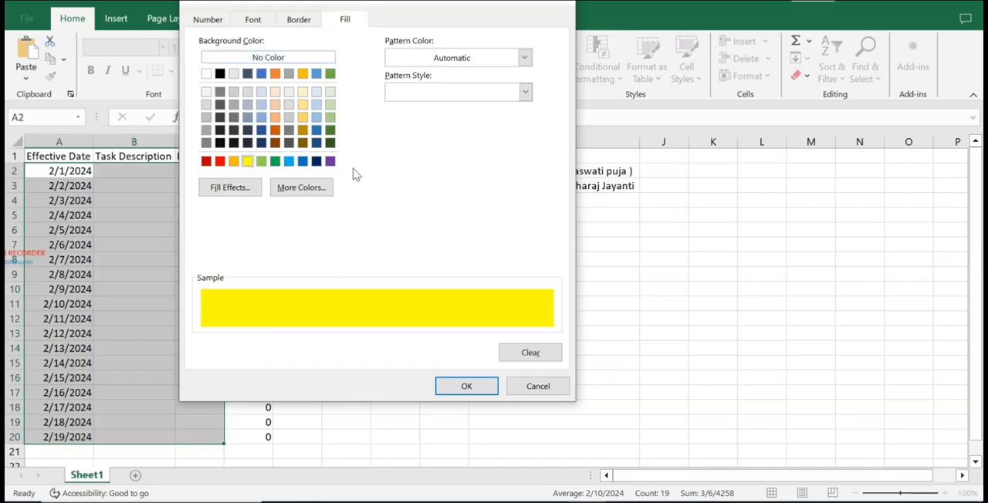
click(452, 386)
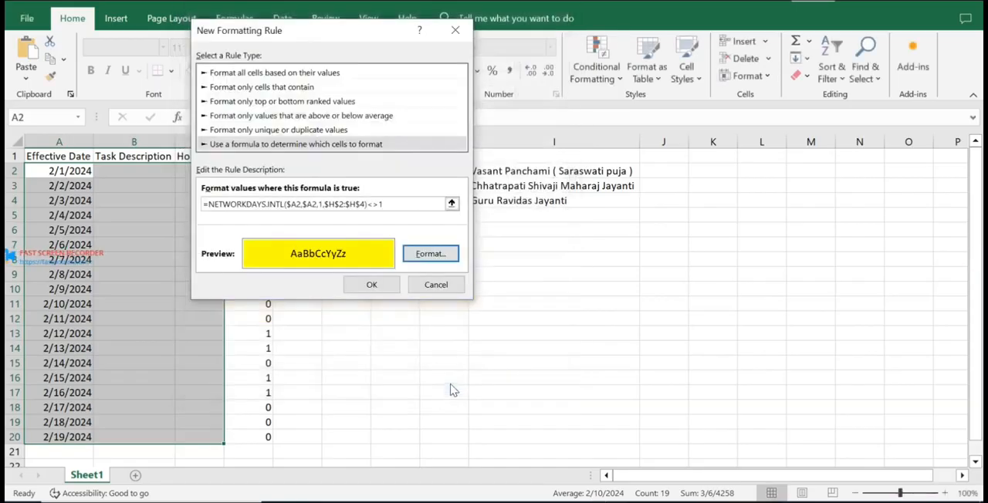
click(374, 284)
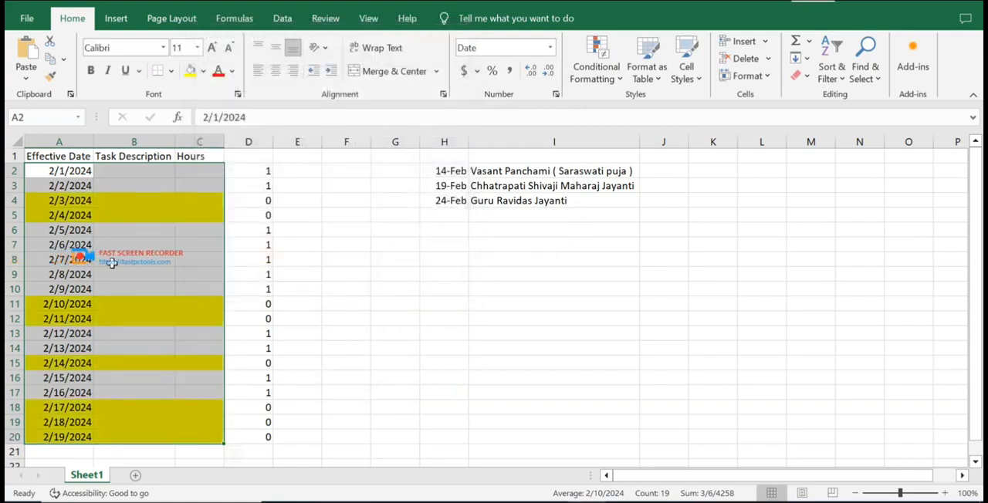
Check the highlighted timesheet rows against the weekend dates and the holidays listed in column H.
click(112, 263)
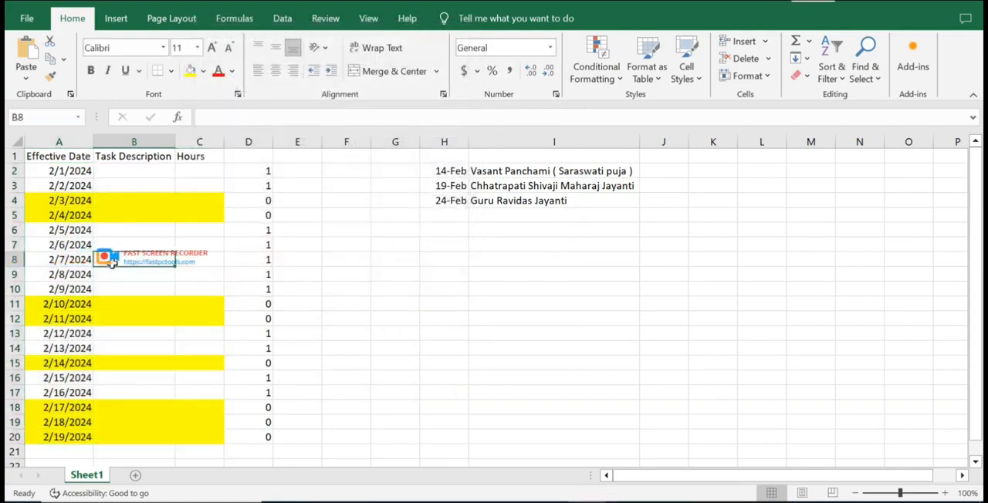
click(62, 201)
click(66, 216)
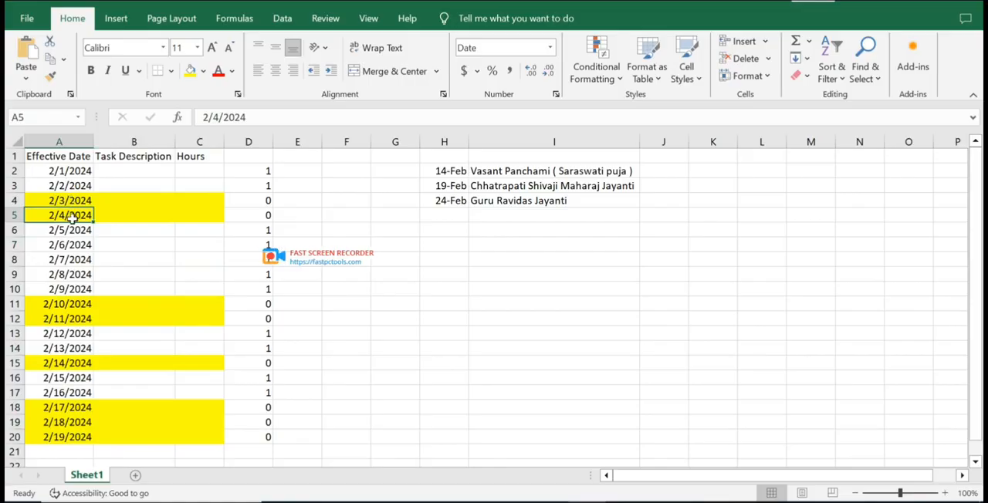
click(58, 363)
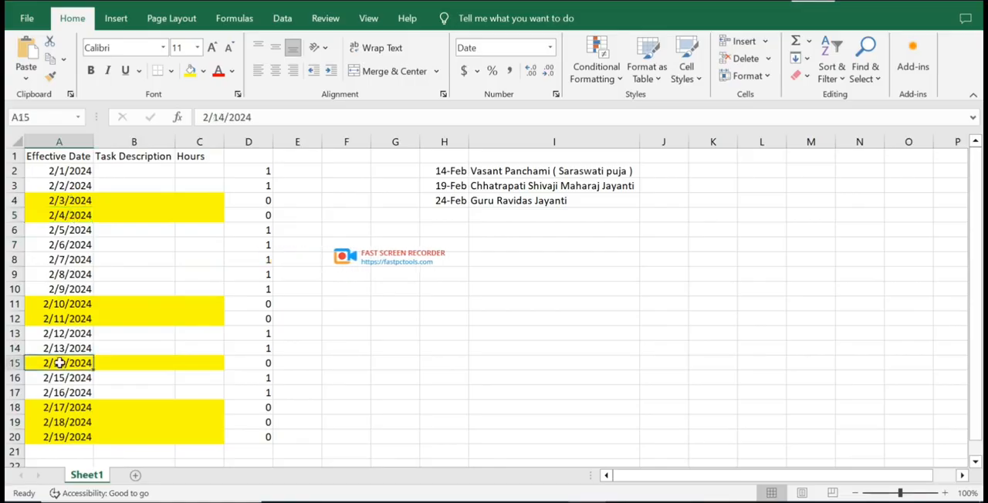
click(134, 362)
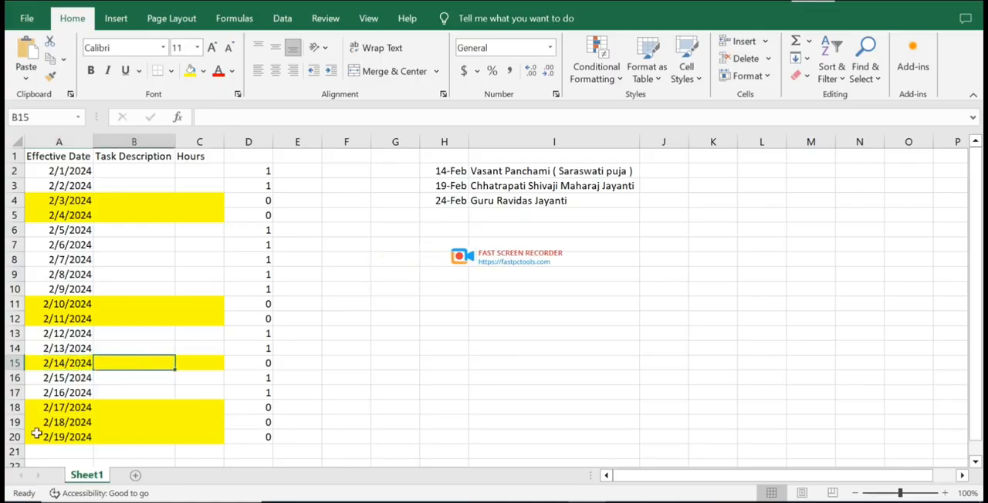
click(65, 438)
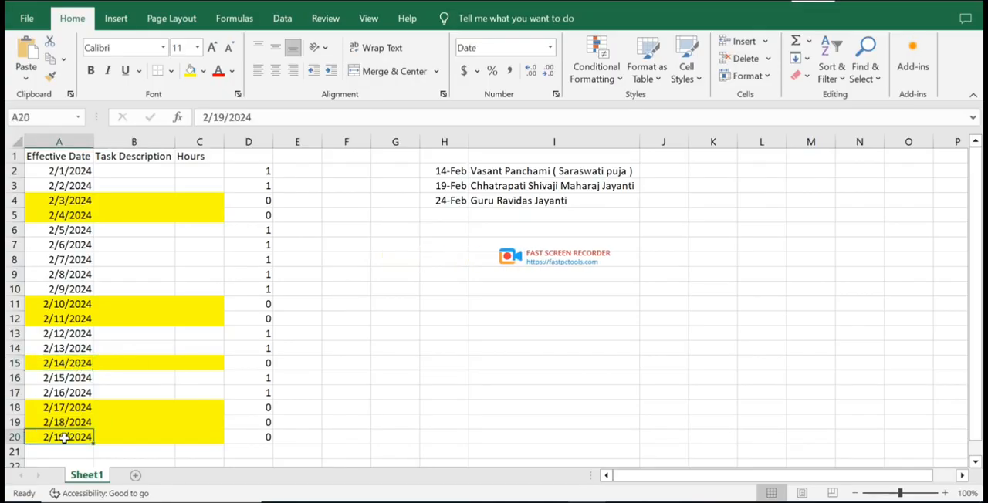
click(153, 435)
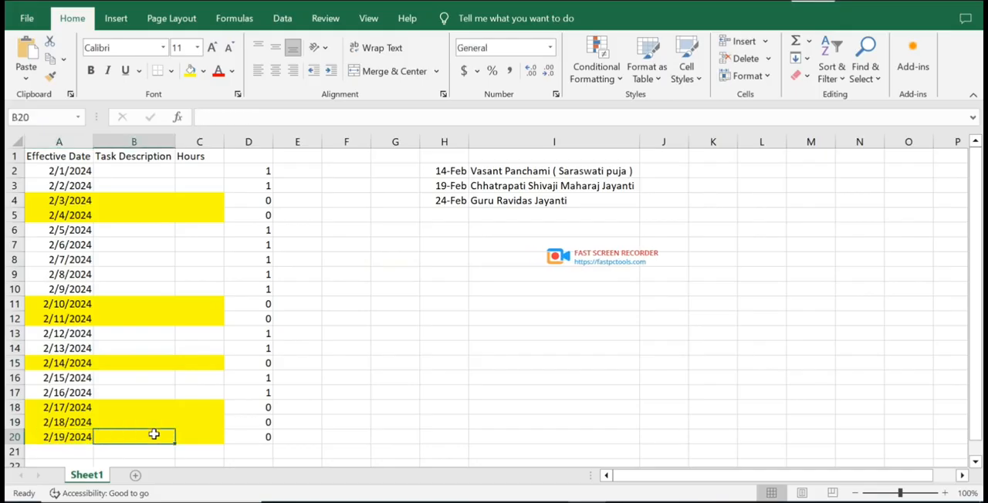
Clear the contents of the helper formula cells D2:D20.
drag(247, 170, 245, 438)
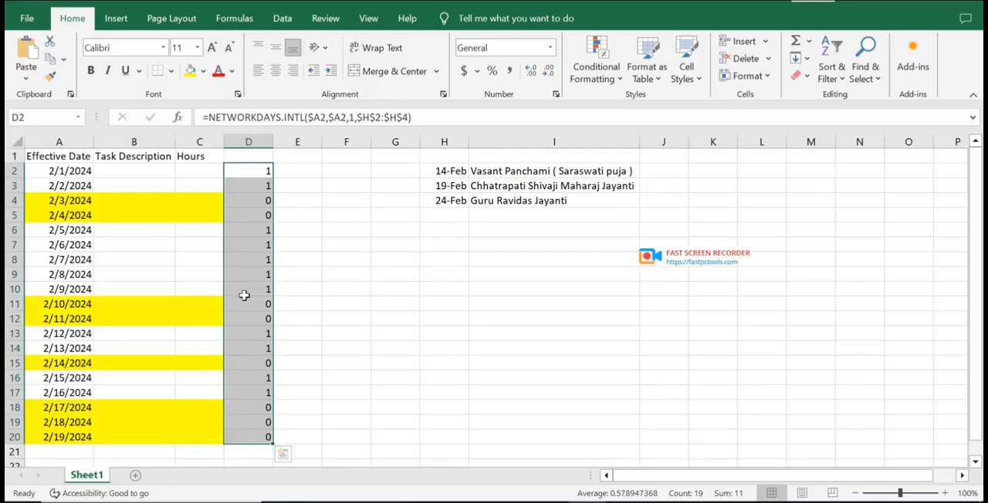
right_click(249, 285)
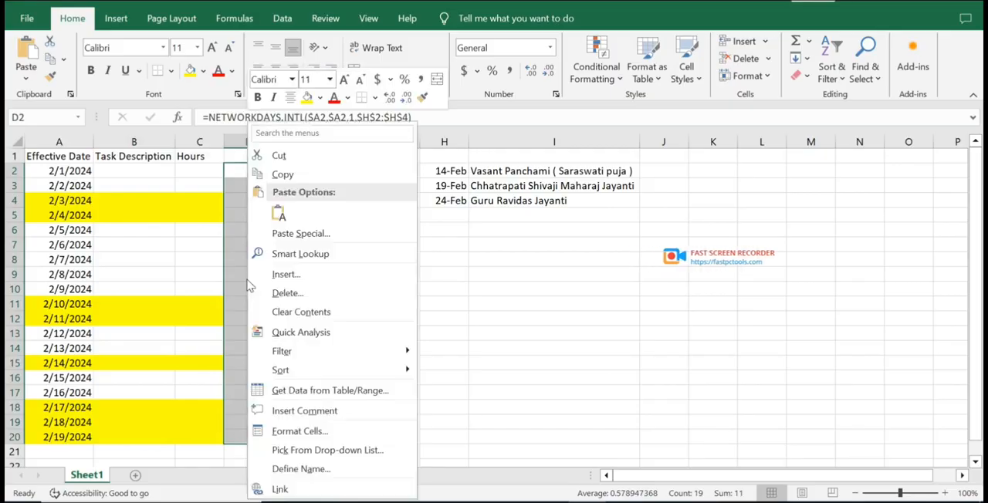
click(363, 312)
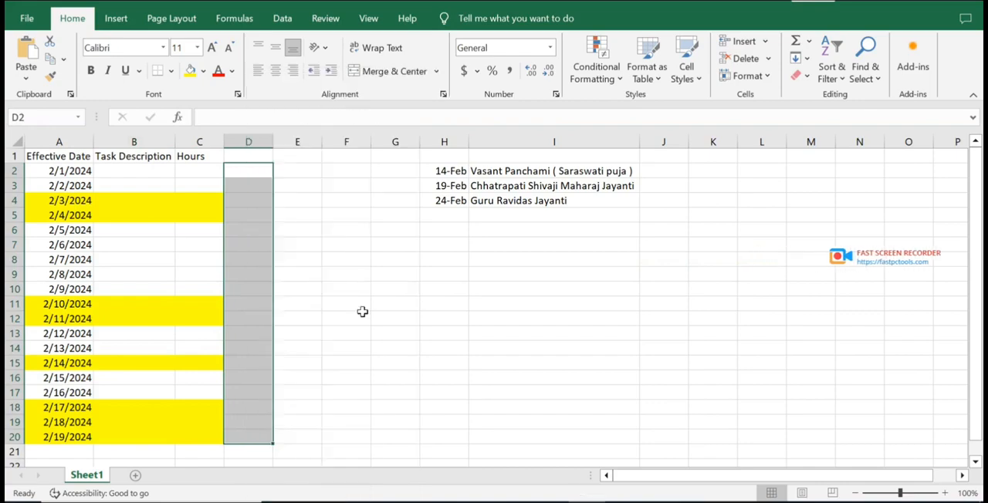
click(142, 185)
click(235, 200)
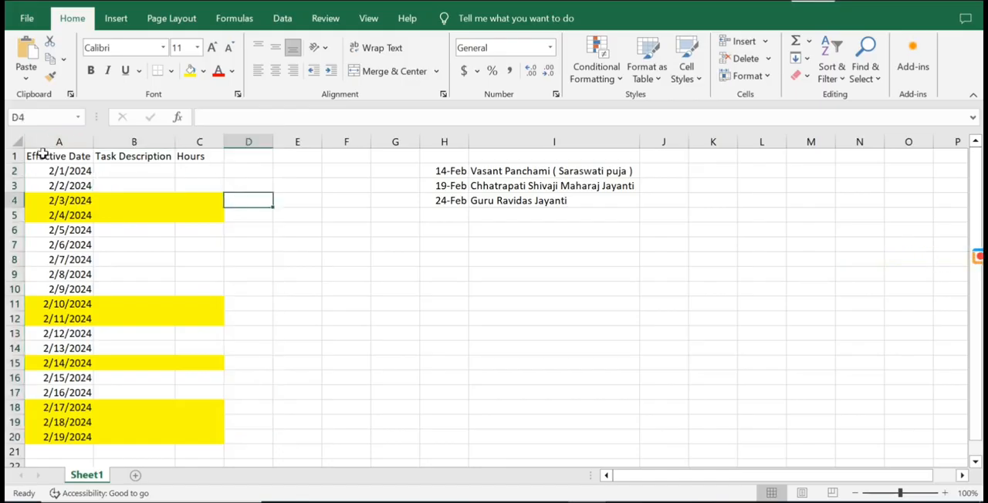
click(165, 169)
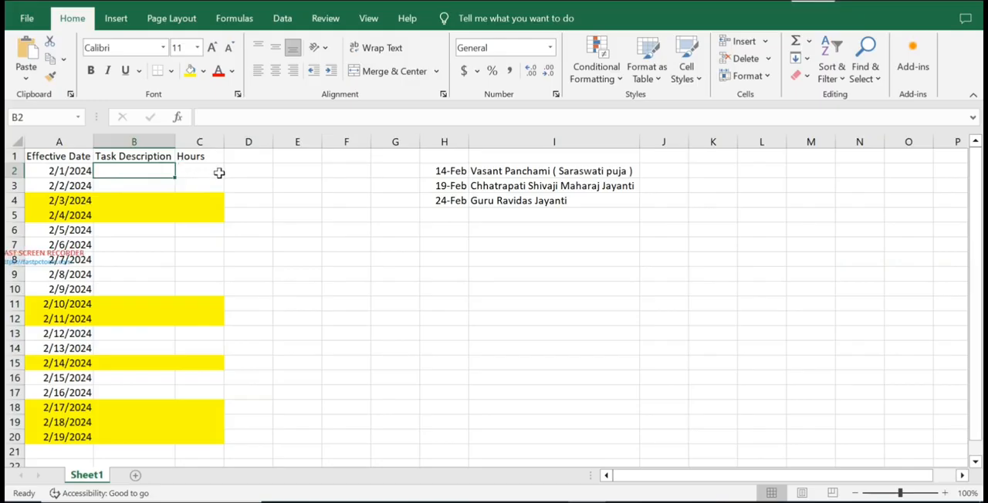
click(168, 255)
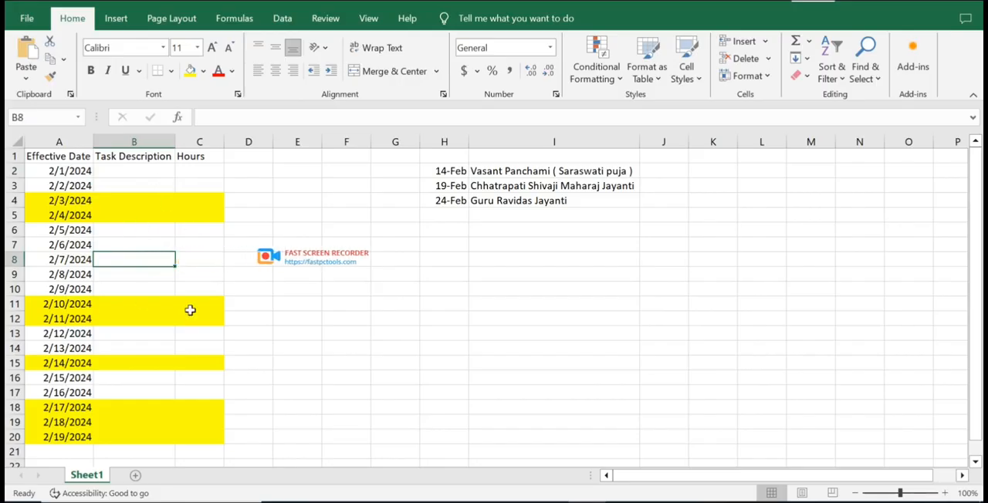
click(172, 234)
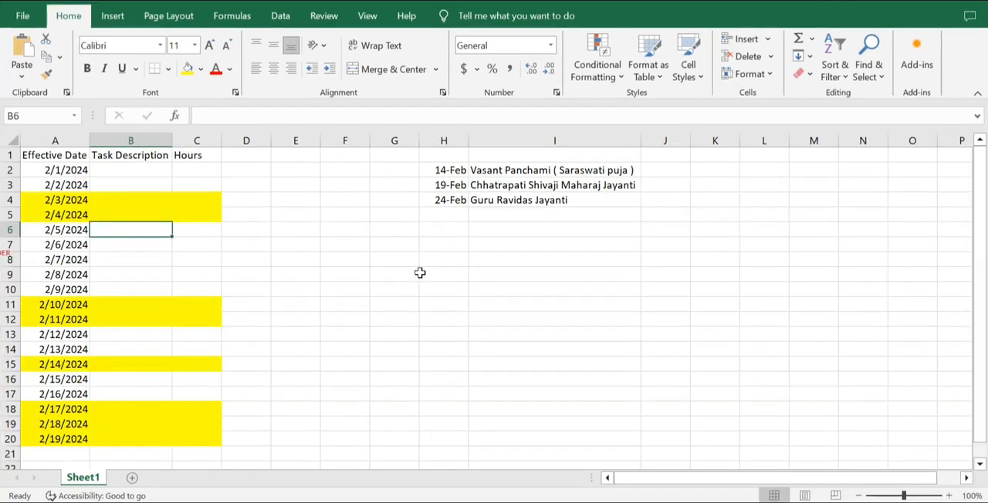